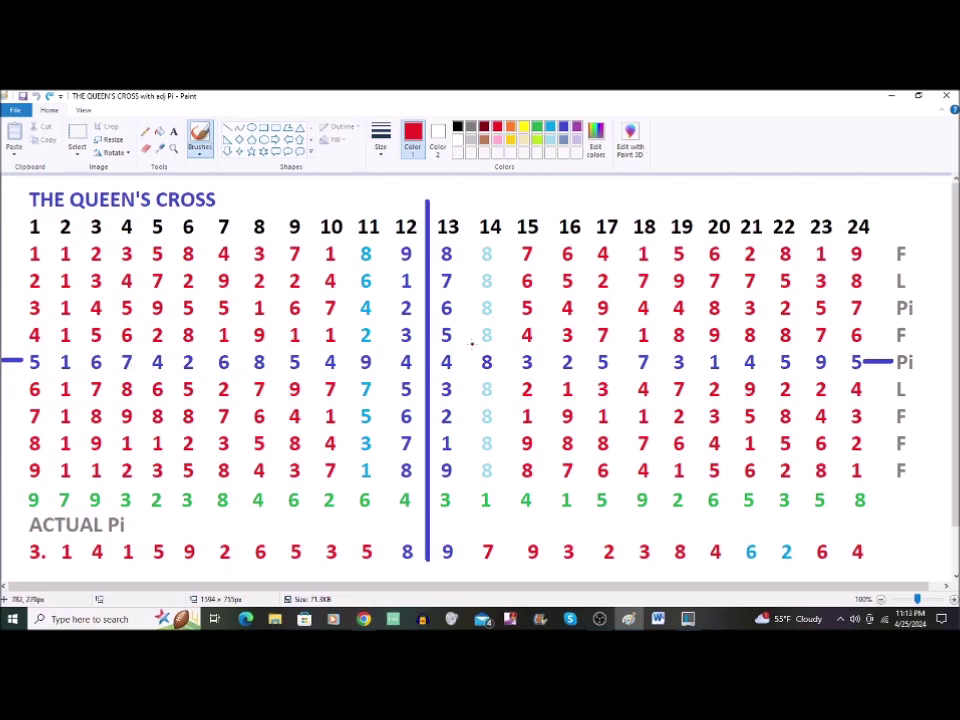
Draw red lines under the Pi row and beside column 12, then undo both
{"action": "left_click_drag", "start_coordinate": [88, 364], "coordinate": [800, 368]}
{"action": "mouse_move", "coordinate": [428, 228]}
{"action": "left_mouse_down"}
{"action": "mouse_move", "coordinate": [404, 375]}
{"action": "mouse_move", "coordinate": [398, 555]}
{"action": "left_mouse_up"}
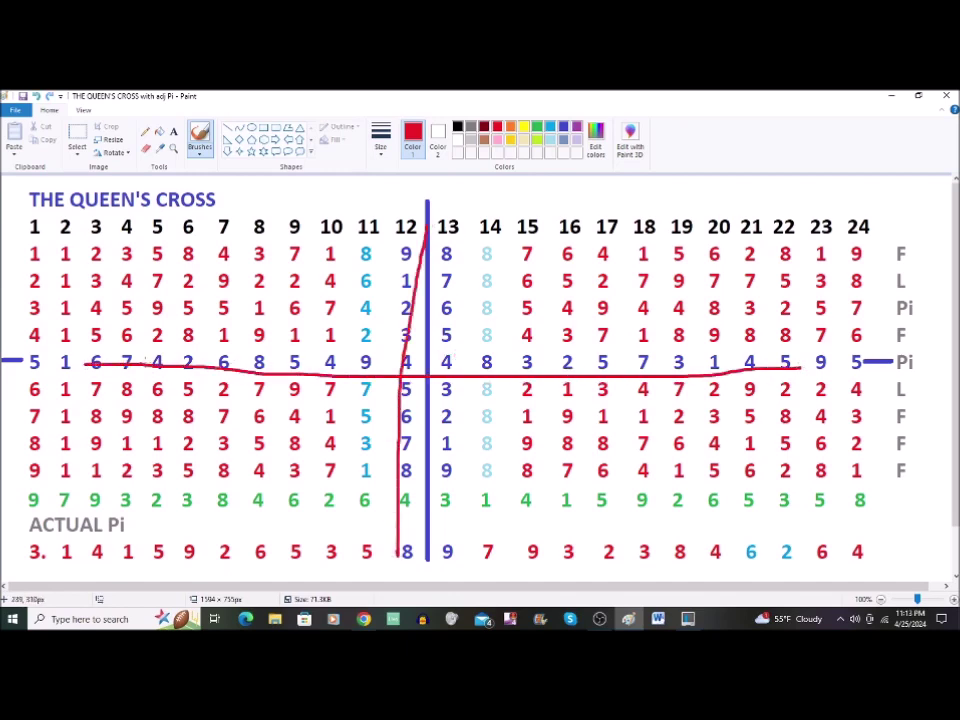
{"action": "left_click", "coordinate": [35, 97]}
{"action": "left_click", "coordinate": [35, 97]}
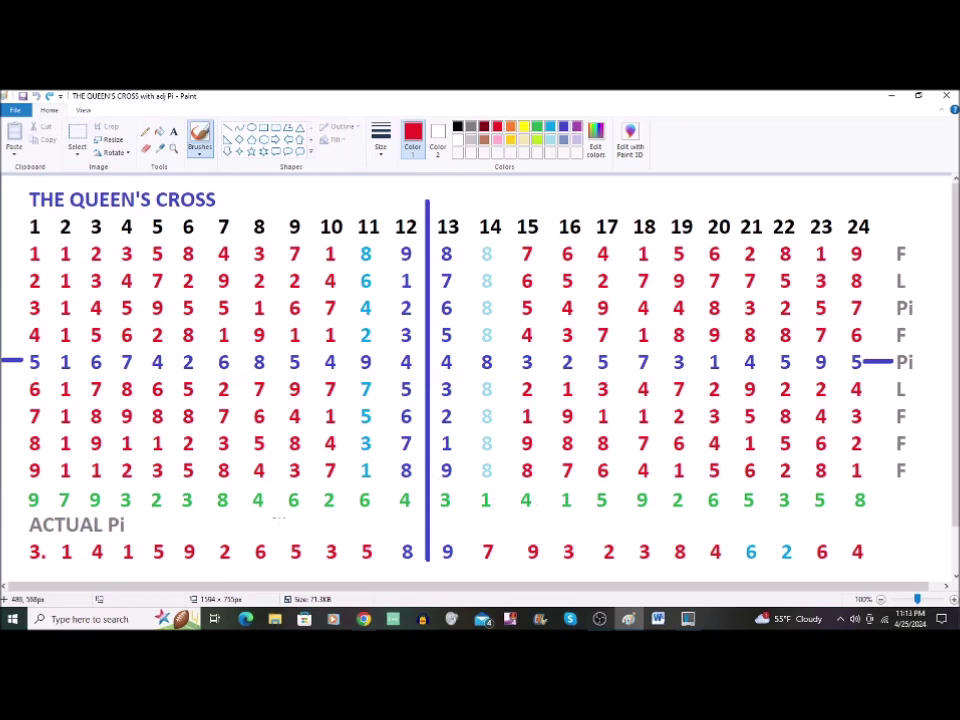
Underline ACTUAL Pi in red and add red arrows pointing at the 3 and the green row
{"action": "left_click_drag", "start_coordinate": [22, 537], "coordinate": [132, 537]}
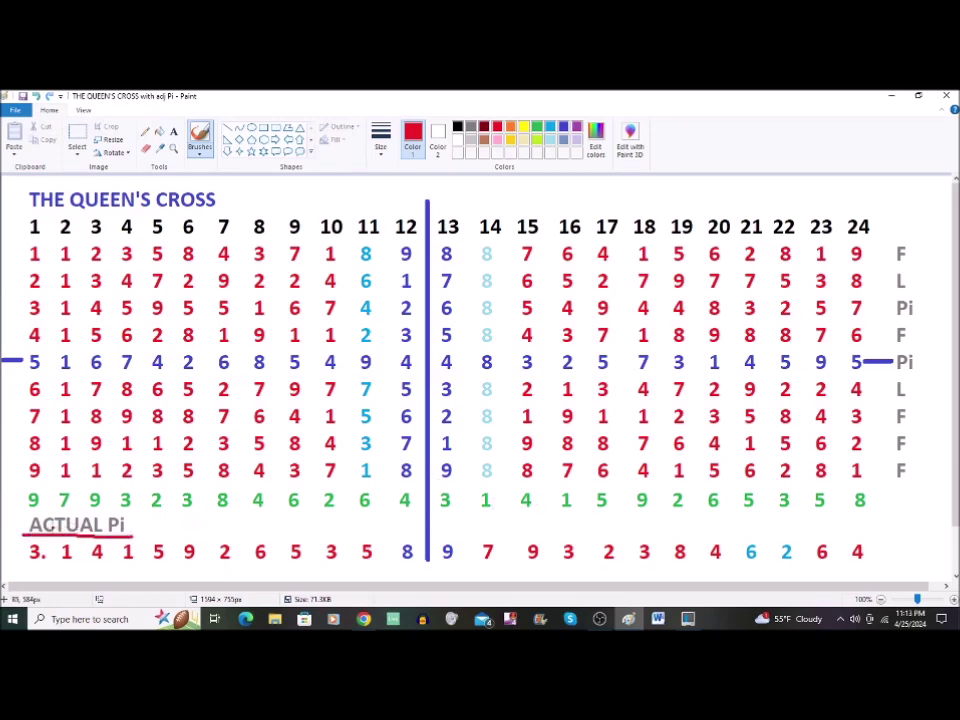
{"action": "left_click_drag", "start_coordinate": [2, 551], "coordinate": [20, 551]}
{"action": "mouse_move", "coordinate": [4, 503]}
{"action": "left_mouse_down"}
{"action": "mouse_move", "coordinate": [26, 501]}
{"action": "mouse_move", "coordinate": [10, 512]}
{"action": "left_mouse_up"}
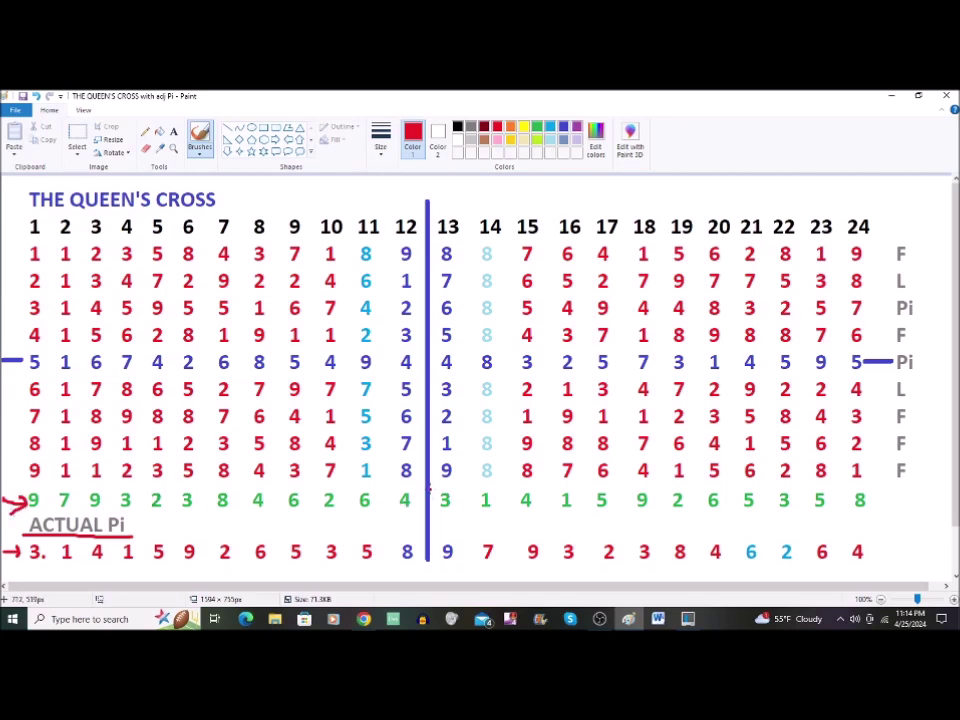
Draw a red box around the green 3 1 4 under columns 13–15
{"action": "mouse_move", "coordinate": [428, 491]}
{"action": "left_mouse_down"}
{"action": "mouse_move", "coordinate": [420, 512]}
{"action": "mouse_move", "coordinate": [500, 521]}
{"action": "left_mouse_up"}
{"action": "left_click_drag", "start_coordinate": [428, 488], "coordinate": [551, 483]}
{"action": "left_click_drag", "start_coordinate": [500, 520], "coordinate": [537, 519]}
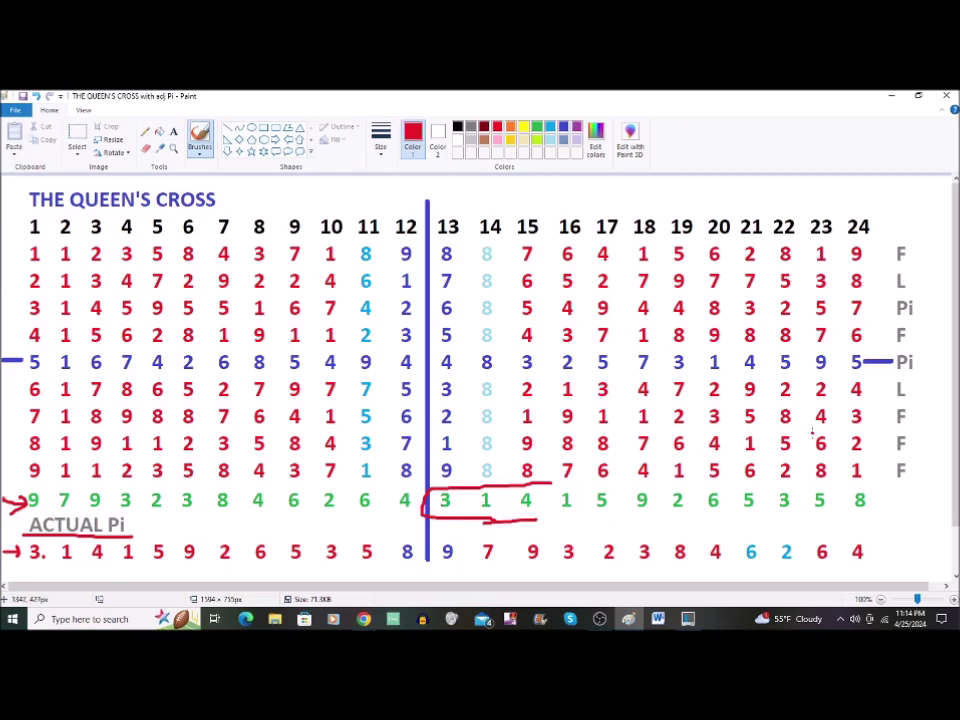
Circle the Pi row's 3 1 4 and 4 8 in red with an X beside the 4, then undo them
{"action": "mouse_move", "coordinate": [748, 348]}
{"action": "left_mouse_down"}
{"action": "mouse_move", "coordinate": [708, 349]}
{"action": "mouse_move", "coordinate": [674, 366]}
{"action": "mouse_move", "coordinate": [735, 376]}
{"action": "mouse_move", "coordinate": [763, 354]}
{"action": "mouse_move", "coordinate": [748, 348]}
{"action": "left_mouse_up"}
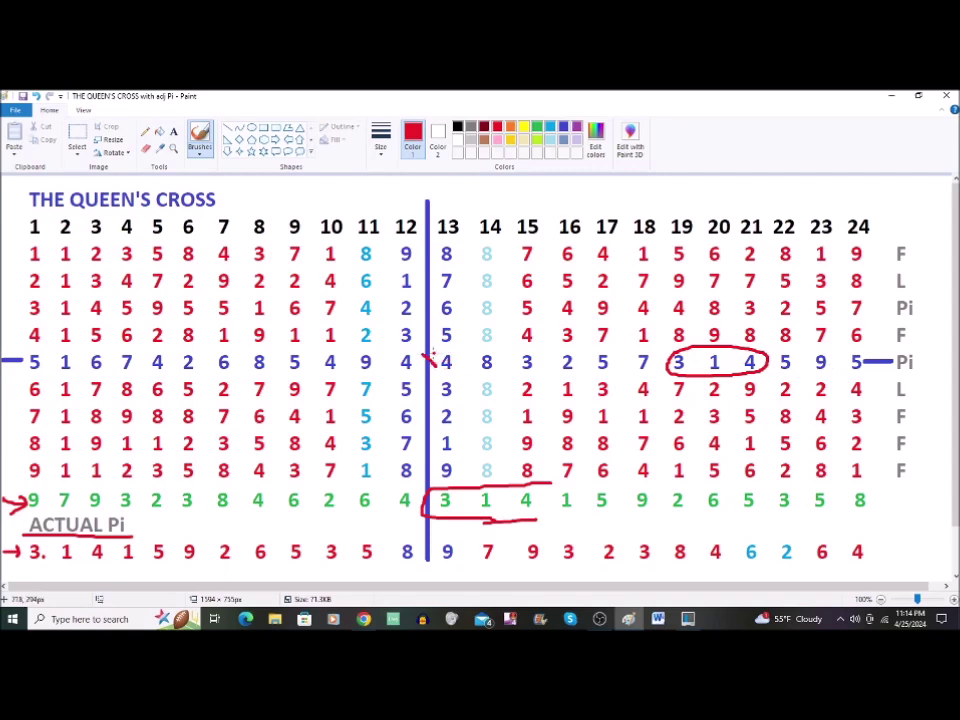
{"action": "left_click_drag", "start_coordinate": [421, 352], "coordinate": [434, 370]}
{"action": "left_click_drag", "start_coordinate": [434, 352], "coordinate": [421, 370]}
{"action": "mouse_move", "coordinate": [476, 343]}
{"action": "left_mouse_down"}
{"action": "mouse_move", "coordinate": [505, 346]}
{"action": "mouse_move", "coordinate": [433, 360]}
{"action": "left_mouse_up"}
{"action": "left_click_drag", "start_coordinate": [505, 347], "coordinate": [436, 372]}
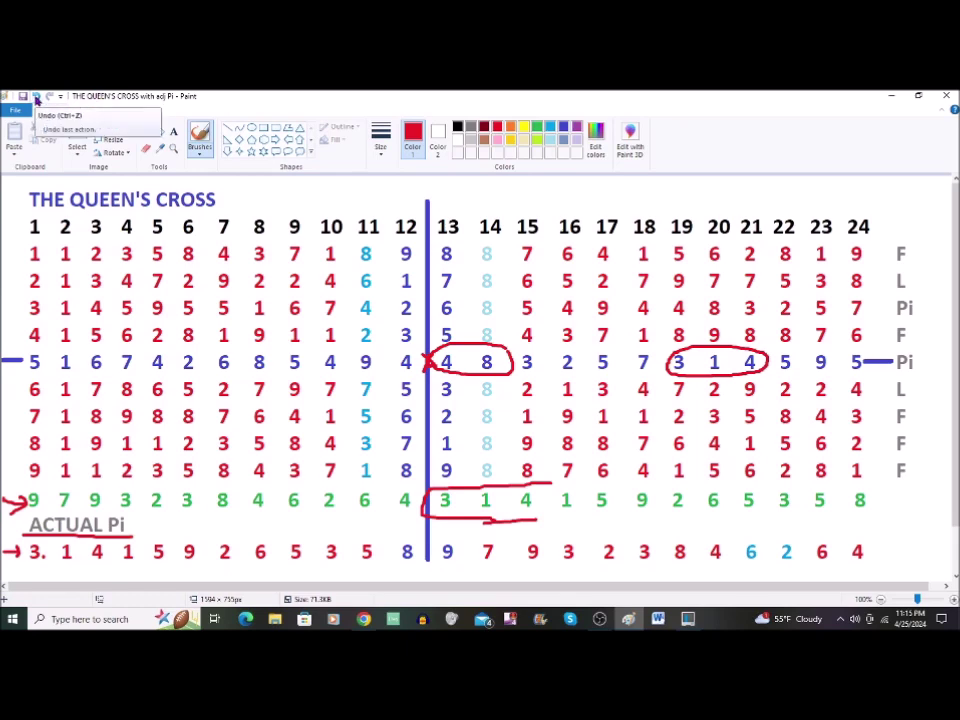
{"action": "left_click", "coordinate": [36, 97]}
Undo the red circles, X, box around the green 3 1 4, arrows and ACTUAL Pi underline
{"action": "left_click", "coordinate": [36, 97]}
{"action": "left_click", "coordinate": [36, 97]}
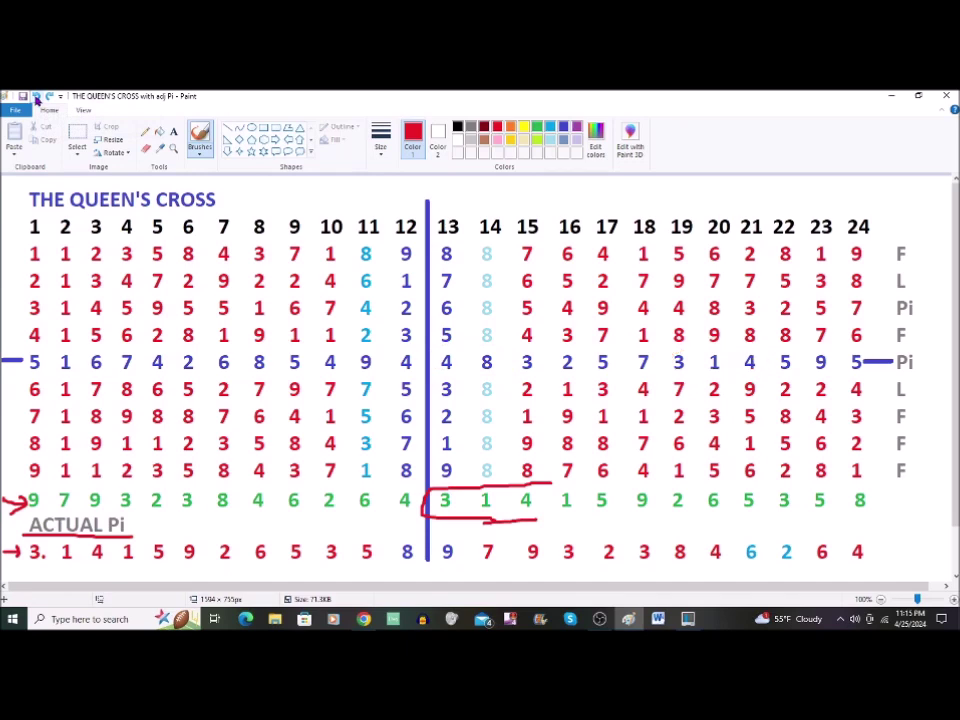
{"action": "left_click", "coordinate": [36, 97]}
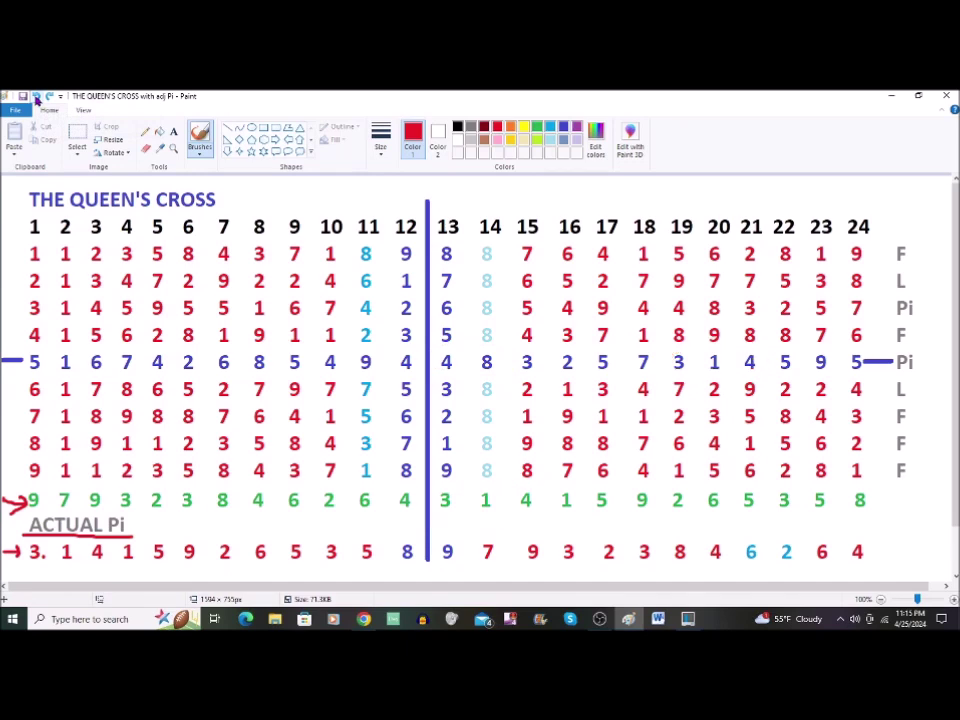
{"action": "left_click", "coordinate": [36, 97]}
{"action": "left_click", "coordinate": [36, 97]}
{"action": "left_click", "coordinate": [36, 97]}
{"action": "left_click", "coordinate": [36, 97]}
{"action": "left_click", "coordinate": [36, 97]}
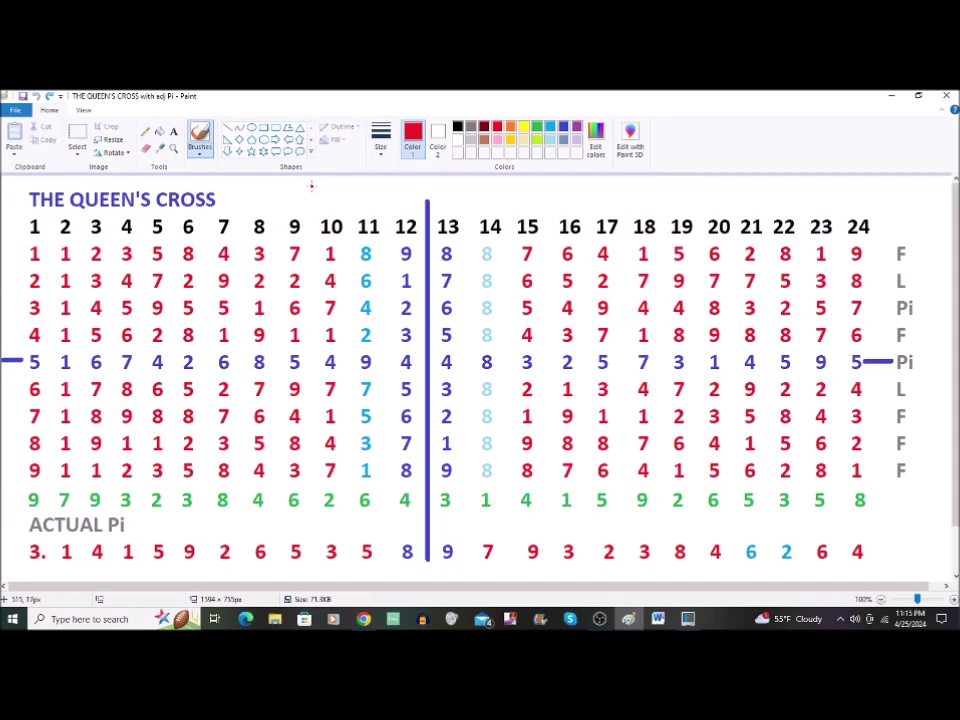
Handwrite a red 8.14 over columns 9–11 and 1.48 over columns 13–14
{"action": "mouse_move", "coordinate": [311, 186]}
{"action": "left_mouse_down"}
{"action": "mouse_move", "coordinate": [299, 204]}
{"action": "mouse_move", "coordinate": [310, 186]}
{"action": "mouse_move", "coordinate": [338, 207]}
{"action": "mouse_move", "coordinate": [344, 190]}
{"action": "mouse_move", "coordinate": [357, 198]}
{"action": "mouse_move", "coordinate": [351, 207]}
{"action": "mouse_move", "coordinate": [378, 194]}
{"action": "mouse_move", "coordinate": [352, 181]}
{"action": "mouse_move", "coordinate": [293, 181]}
{"action": "mouse_move", "coordinate": [281, 204]}
{"action": "mouse_move", "coordinate": [325, 214]}
{"action": "mouse_move", "coordinate": [370, 207]}
{"action": "mouse_move", "coordinate": [378, 196]}
{"action": "left_mouse_up"}
{"action": "left_click", "coordinate": [318, 196]}
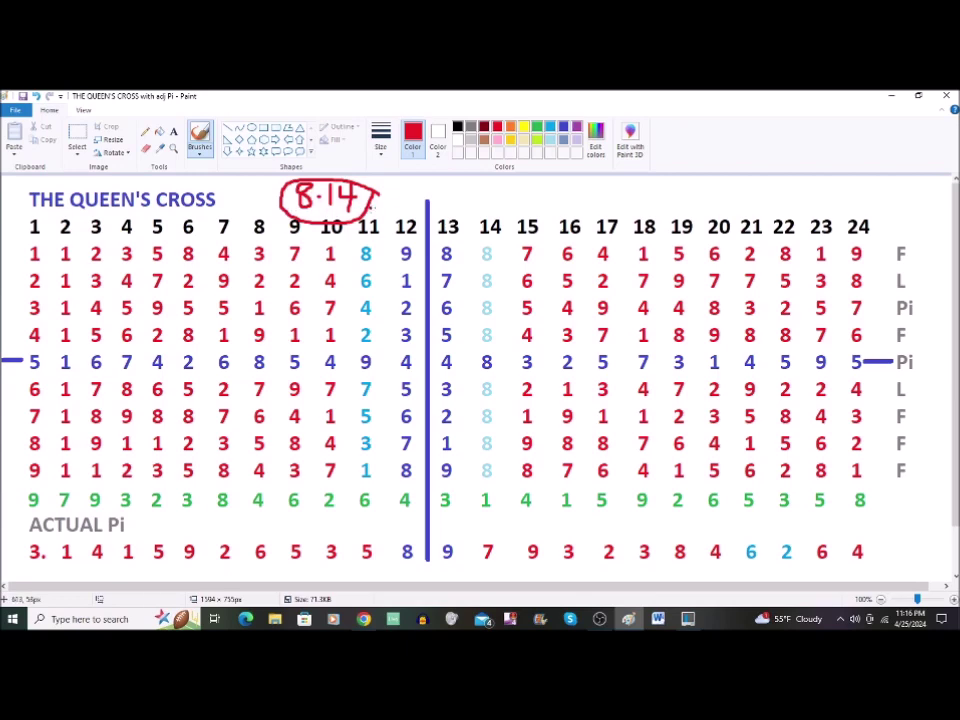
{"action": "mouse_move", "coordinate": [462, 186]}
{"action": "left_mouse_down"}
{"action": "mouse_move", "coordinate": [461, 199]}
{"action": "mouse_move", "coordinate": [471, 190]}
{"action": "mouse_move", "coordinate": [488, 197]}
{"action": "mouse_move", "coordinate": [483, 205]}
{"action": "mouse_move", "coordinate": [509, 194]}
{"action": "left_mouse_up"}
{"action": "left_click", "coordinate": [468, 200]}
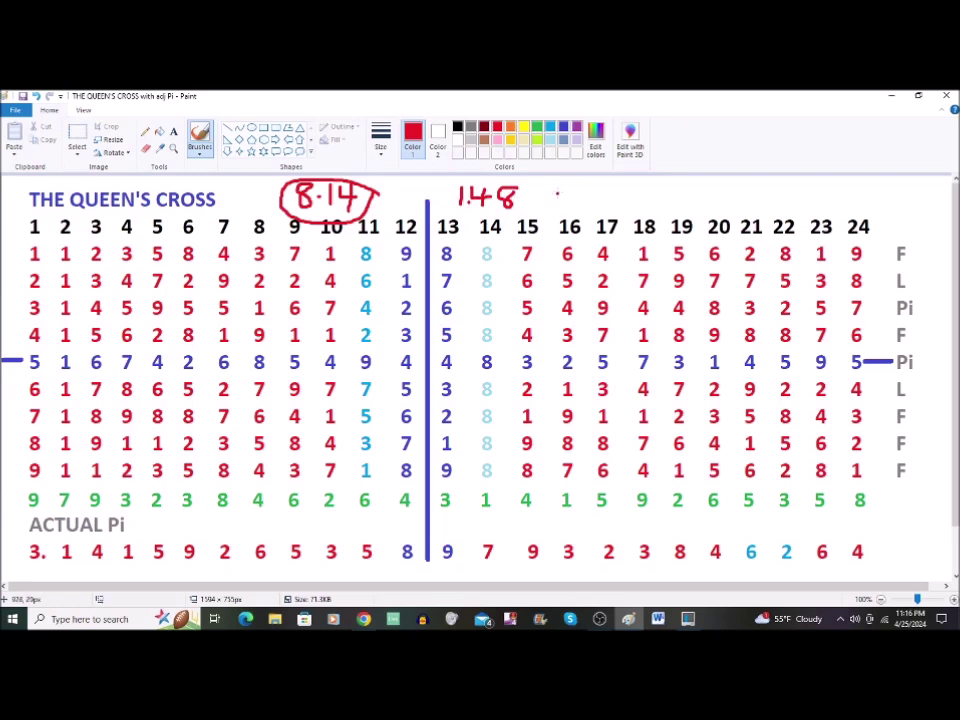
Draw a red oval around the handwritten 1.48 above columns 13–14
{"action": "mouse_move", "coordinate": [548, 183]}
{"action": "left_mouse_down"}
{"action": "mouse_move", "coordinate": [500, 181]}
{"action": "mouse_move", "coordinate": [448, 208]}
{"action": "mouse_move", "coordinate": [513, 213]}
{"action": "mouse_move", "coordinate": [546, 184]}
{"action": "left_mouse_up"}
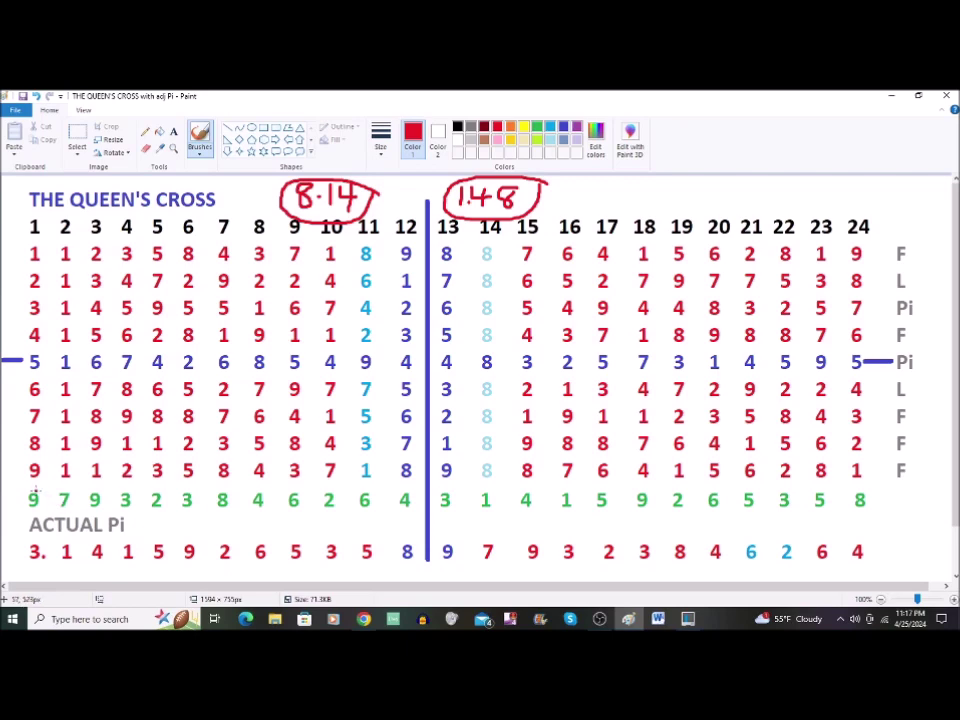
Box the green 9 7 9 3 2, circle the Pi row's 4 8, and join them with a red line
{"action": "mouse_move", "coordinate": [20, 488]}
{"action": "left_mouse_down"}
{"action": "mouse_move", "coordinate": [168, 490]}
{"action": "mouse_move", "coordinate": [170, 512]}
{"action": "mouse_move", "coordinate": [18, 514]}
{"action": "mouse_move", "coordinate": [20, 490]}
{"action": "left_mouse_up"}
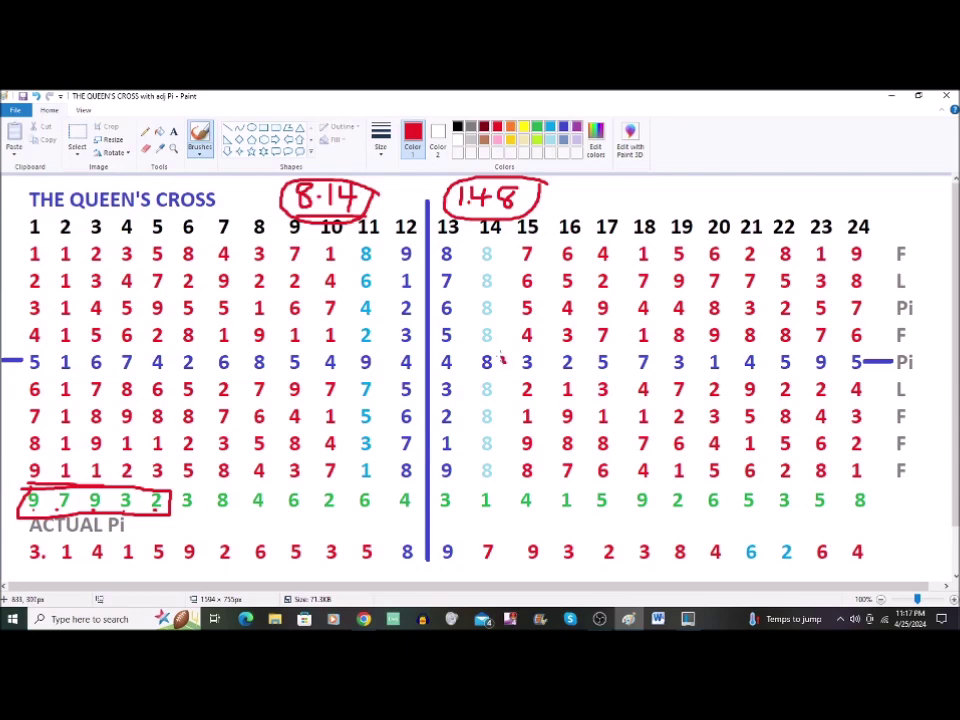
{"action": "mouse_move", "coordinate": [505, 362]}
{"action": "left_mouse_down"}
{"action": "mouse_move", "coordinate": [476, 346]}
{"action": "mouse_move", "coordinate": [440, 352]}
{"action": "mouse_move", "coordinate": [441, 372]}
{"action": "mouse_move", "coordinate": [475, 382]}
{"action": "mouse_move", "coordinate": [506, 364]}
{"action": "mouse_move", "coordinate": [504, 354]}
{"action": "mouse_move", "coordinate": [461, 361]}
{"action": "mouse_move", "coordinate": [474, 375]}
{"action": "mouse_move", "coordinate": [454, 376]}
{"action": "left_mouse_up"}
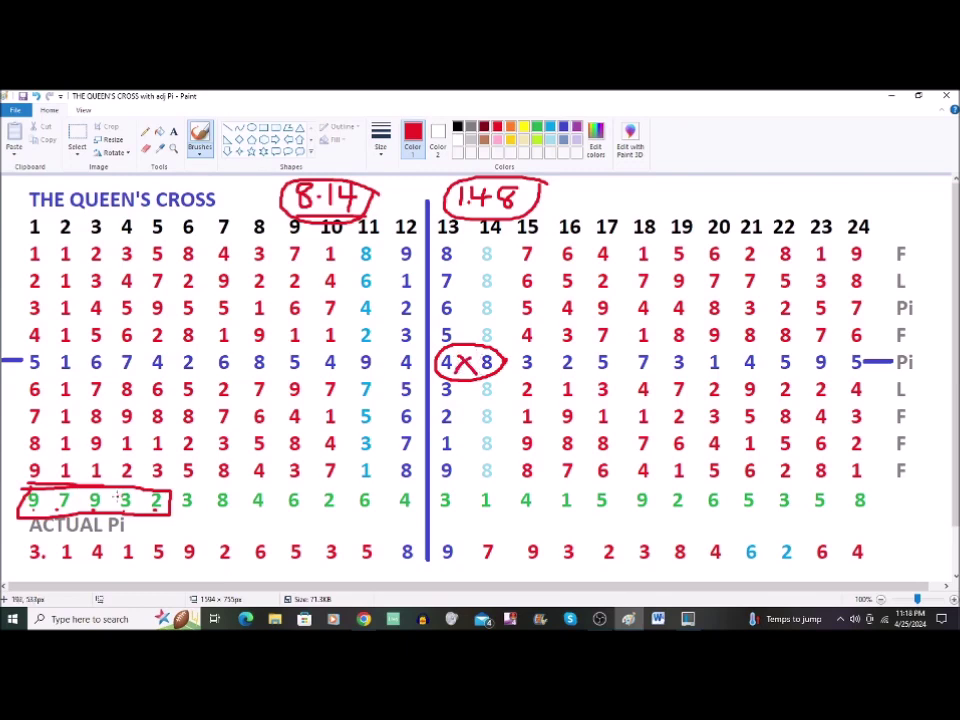
{"action": "left_click_drag", "start_coordinate": [122, 495], "coordinate": [413, 372]}
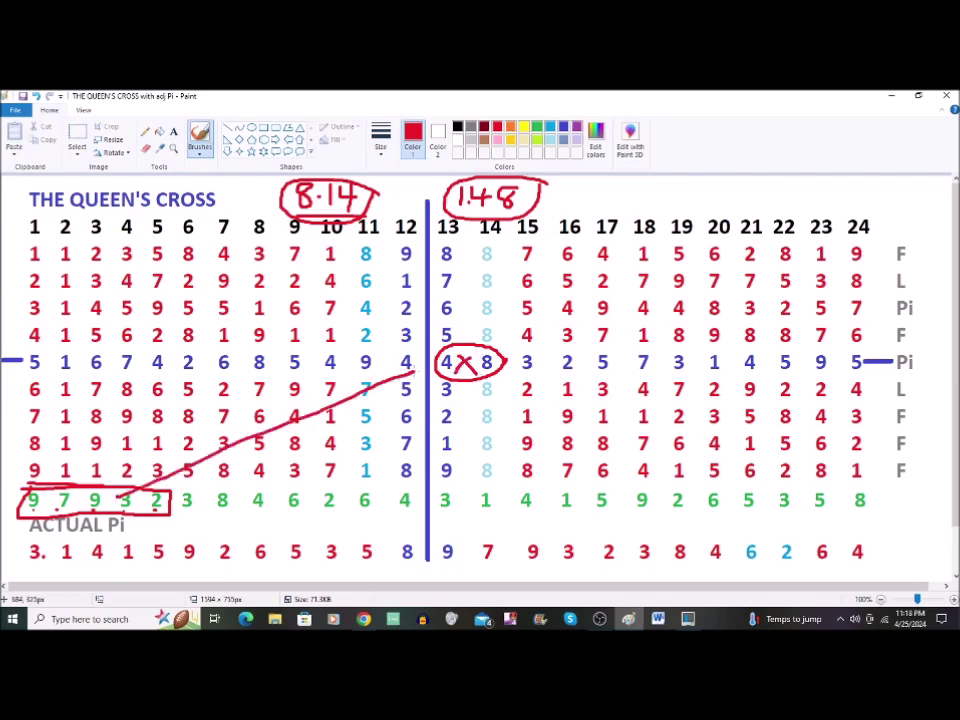
Undo every red mark including the 8.14 note, then start a red 4 above columns 14–15
{"action": "left_click", "coordinate": [37, 98]}
{"action": "left_click", "coordinate": [37, 98]}
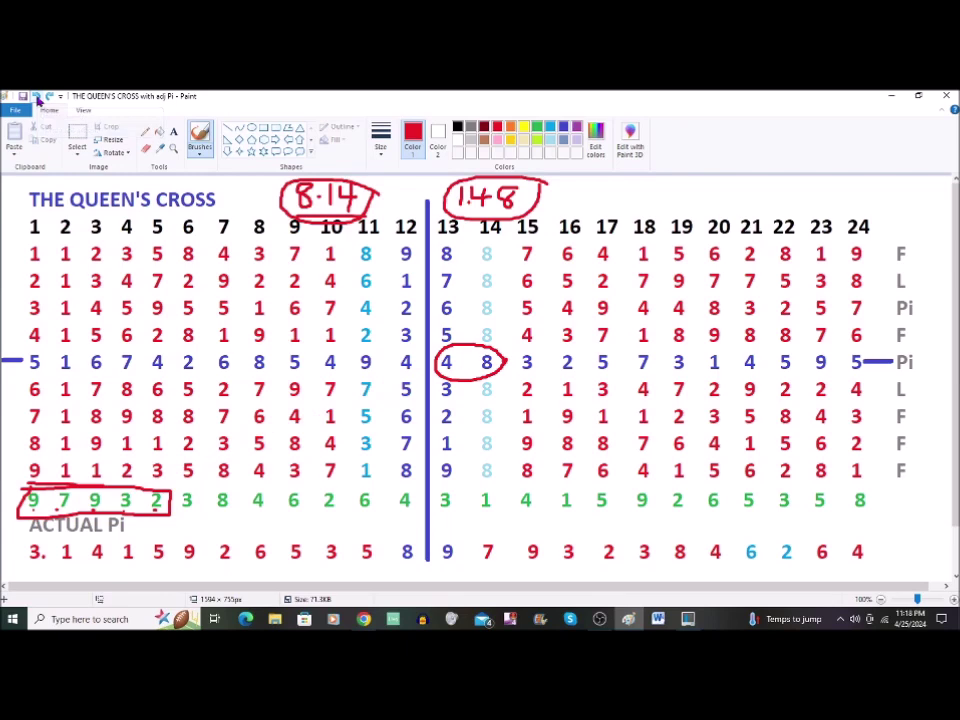
{"action": "left_click", "coordinate": [37, 98]}
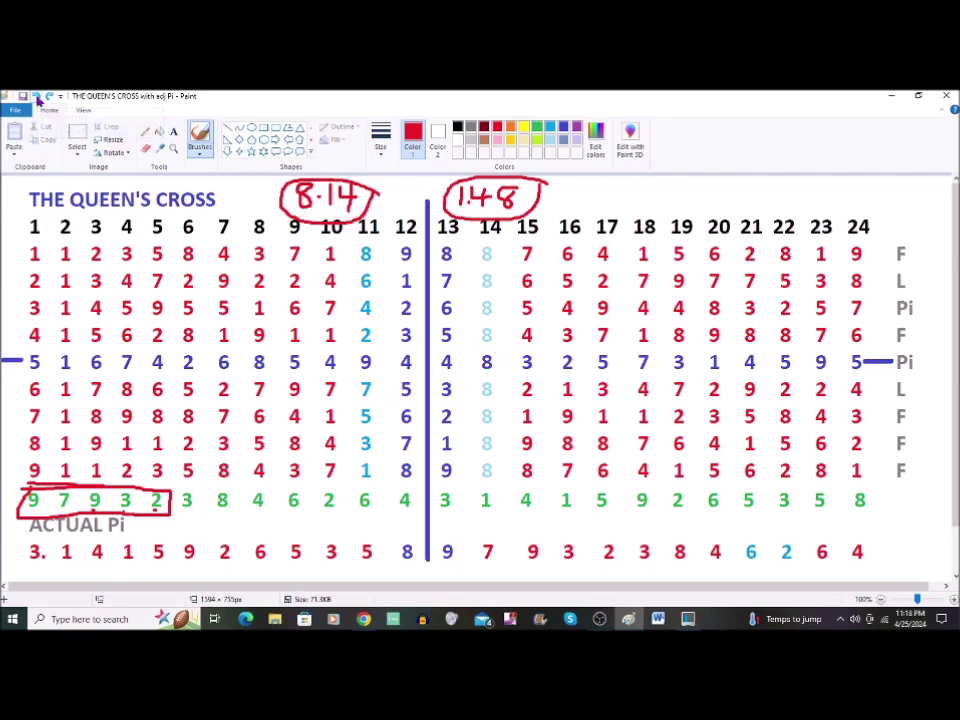
{"action": "left_click", "coordinate": [37, 98]}
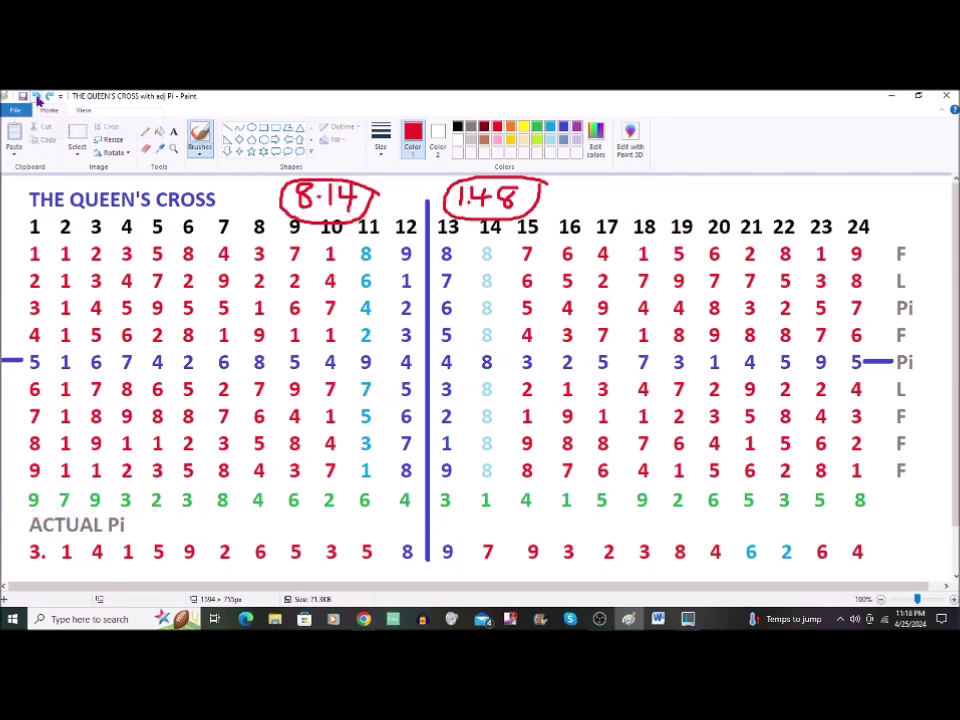
{"action": "left_click", "coordinate": [37, 98]}
{"action": "left_click", "coordinate": [37, 98]}
{"action": "left_click", "coordinate": [37, 98]}
{"action": "left_click", "coordinate": [37, 98]}
{"action": "left_click", "coordinate": [37, 98]}
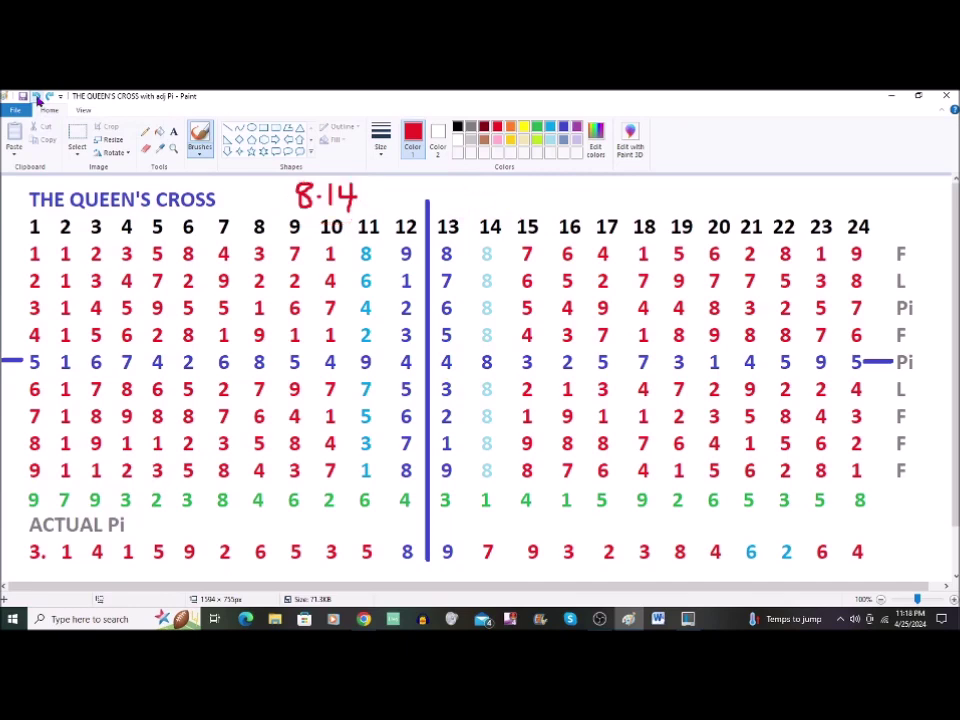
{"action": "left_click", "coordinate": [37, 98]}
{"action": "left_click", "coordinate": [37, 98]}
{"action": "left_click", "coordinate": [37, 98]}
{"action": "left_click", "coordinate": [37, 98]}
{"action": "left_click", "coordinate": [37, 98]}
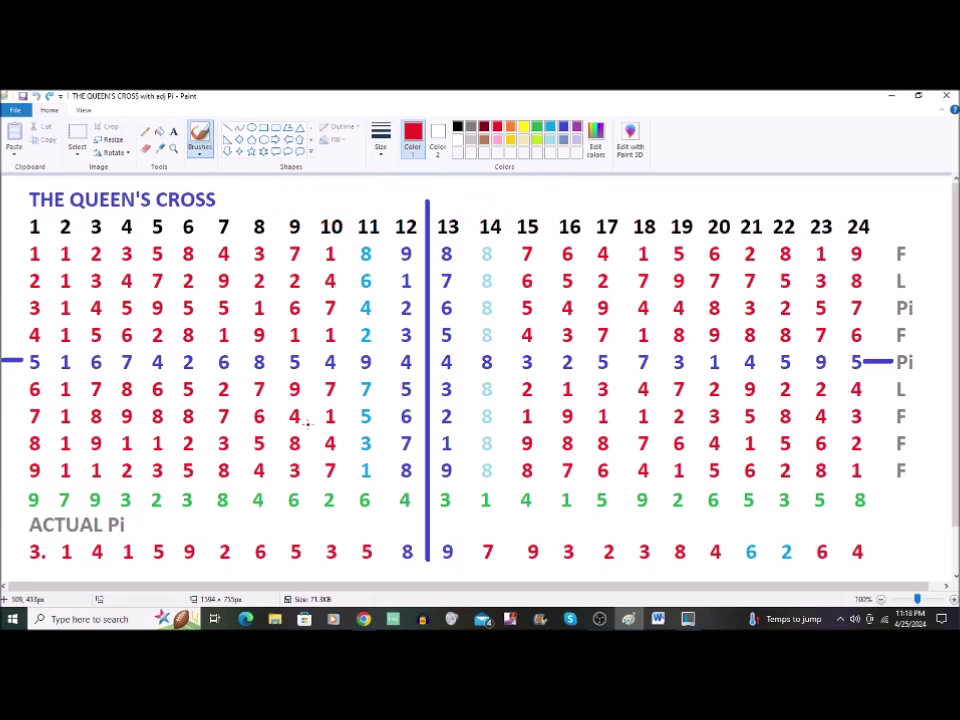
{"action": "mouse_move", "coordinate": [502, 184]}
{"action": "left_mouse_down"}
{"action": "mouse_move", "coordinate": [503, 194]}
{"action": "mouse_move", "coordinate": [521, 197]}
{"action": "mouse_move", "coordinate": [514, 203]}
{"action": "mouse_move", "coordinate": [583, 205]}
{"action": "mouse_move", "coordinate": [589, 186]}
{"action": "left_mouse_up"}
Complete the red handwritten 4.10 above columns 14–16
{"action": "left_click", "coordinate": [534, 197]}
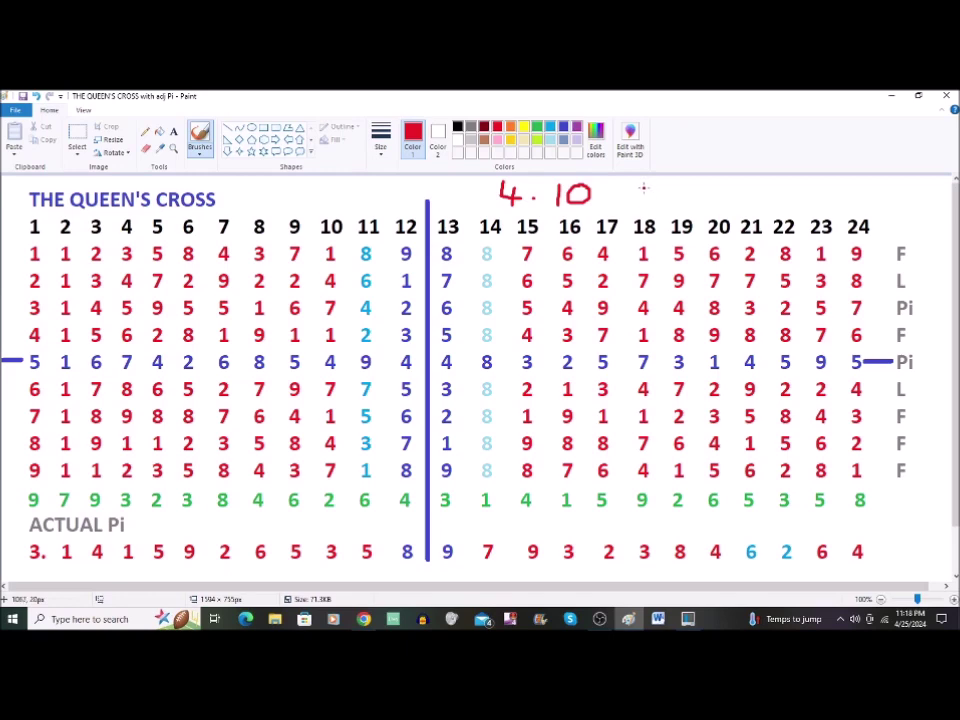
Replace 4.10 with a red 9/5 over columns 14–15 and write 26/4 beside the title
{"action": "left_click", "coordinate": [35, 96]}
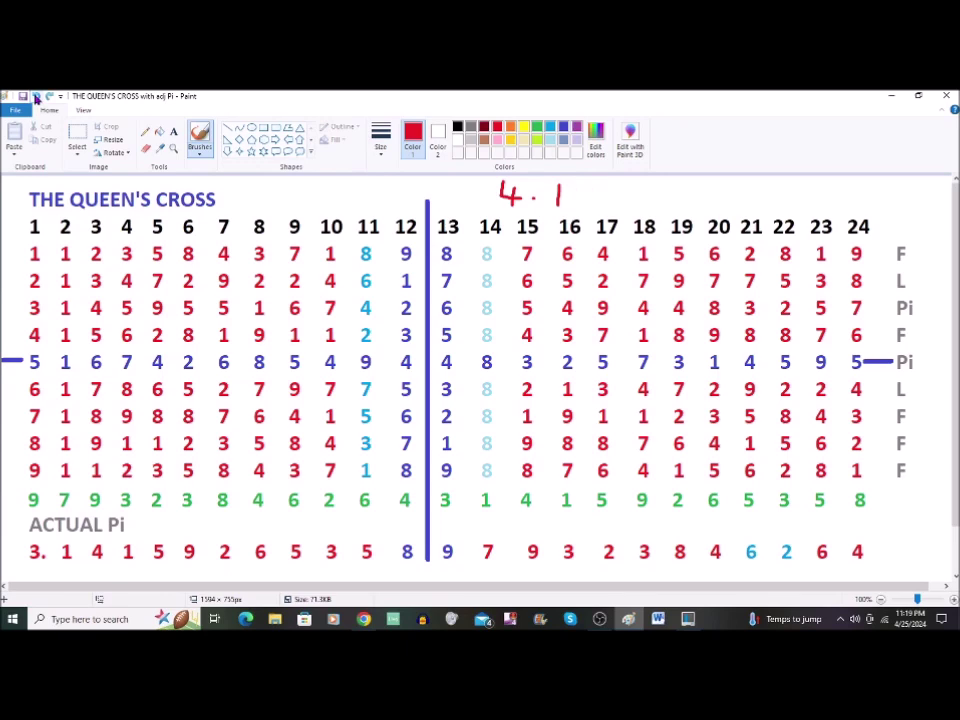
{"action": "left_click", "coordinate": [35, 96]}
{"action": "left_click", "coordinate": [35, 96]}
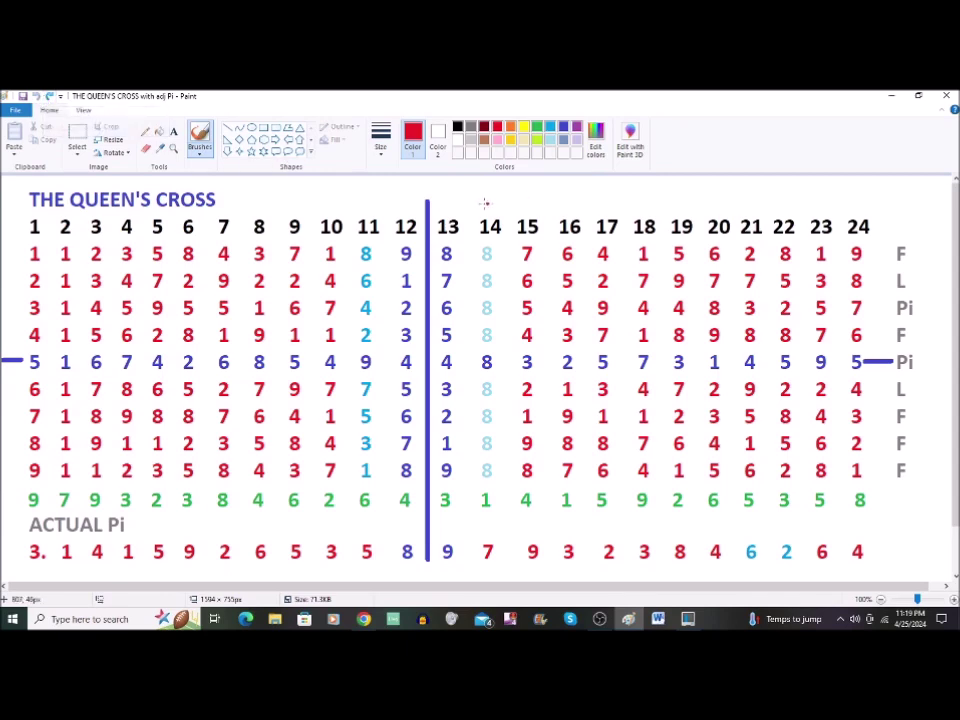
{"action": "mouse_move", "coordinate": [488, 189]}
{"action": "left_mouse_down"}
{"action": "mouse_move", "coordinate": [476, 197]}
{"action": "mouse_move", "coordinate": [490, 189]}
{"action": "mouse_move", "coordinate": [489, 214]}
{"action": "mouse_move", "coordinate": [531, 183]}
{"action": "mouse_move", "coordinate": [534, 208]}
{"action": "left_mouse_up"}
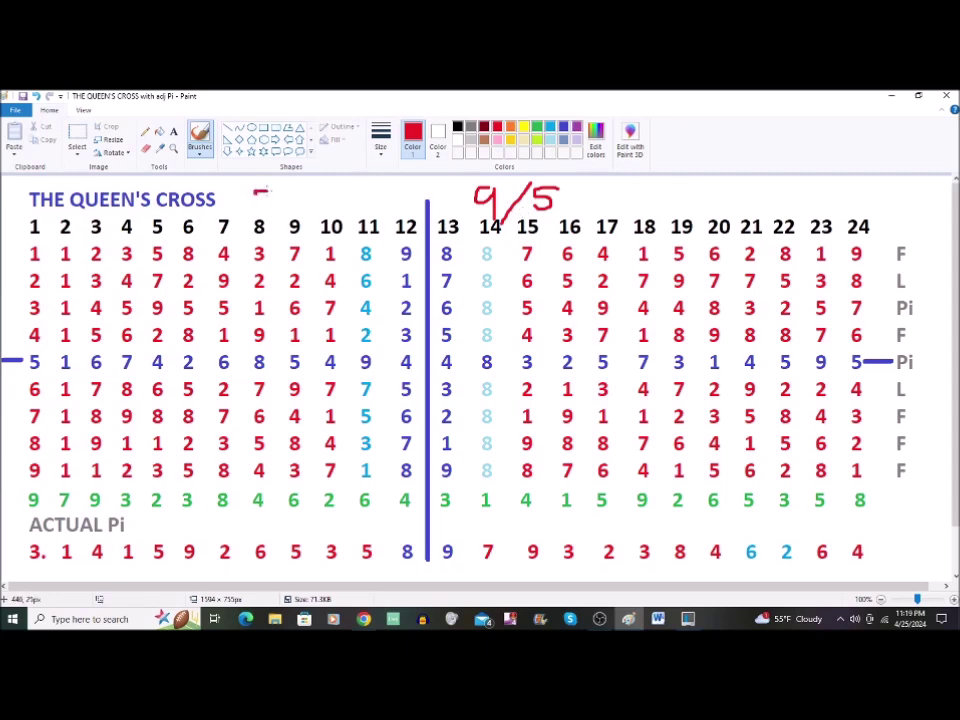
{"action": "mouse_move", "coordinate": [255, 190]}
{"action": "left_mouse_down"}
{"action": "mouse_move", "coordinate": [259, 207]}
{"action": "mouse_move", "coordinate": [300, 194]}
{"action": "mouse_move", "coordinate": [315, 205]}
{"action": "mouse_move", "coordinate": [303, 199]}
{"action": "mouse_move", "coordinate": [362, 196]}
{"action": "mouse_move", "coordinate": [352, 205]}
{"action": "left_mouse_up"}
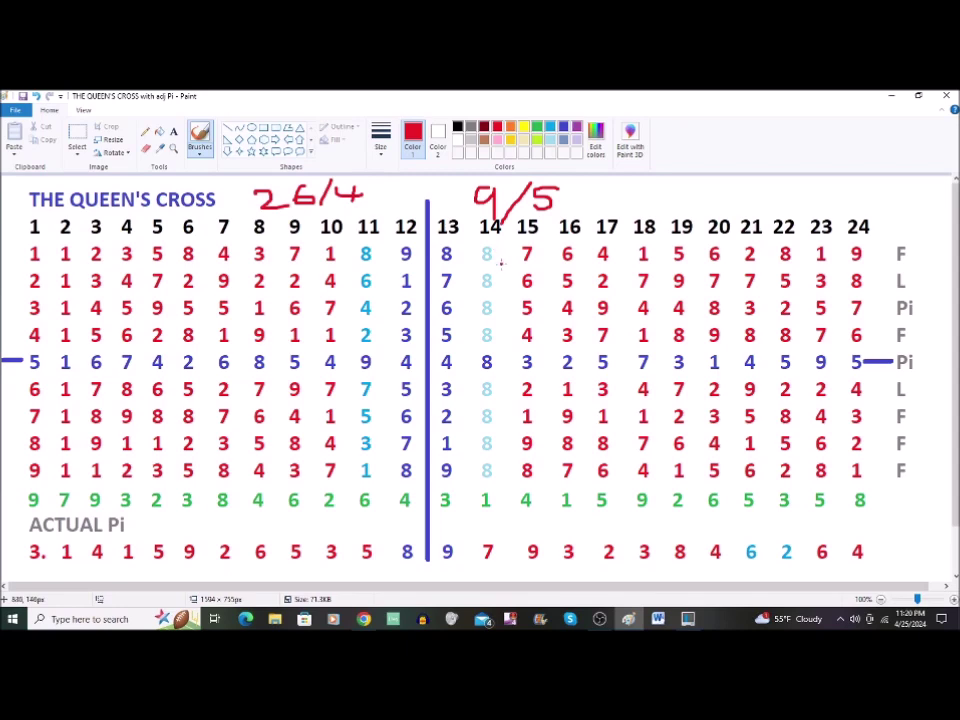
Underline the red 26/4 date and box the green 2 6 4 under columns 10–12
{"action": "left_click_drag", "start_coordinate": [257, 212], "coordinate": [372, 211]}
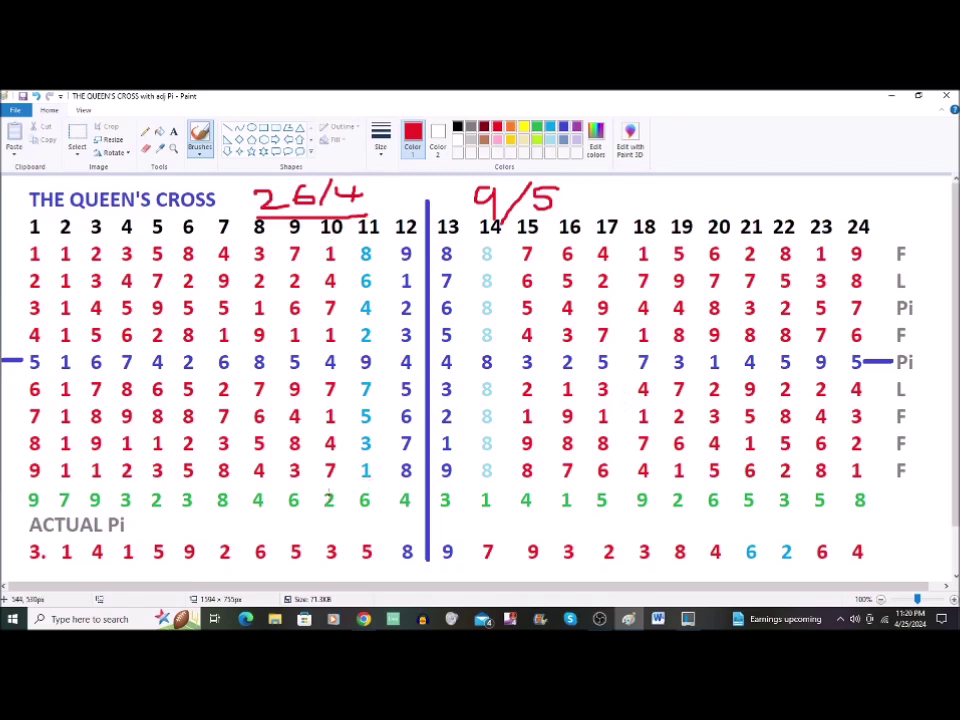
{"action": "mouse_move", "coordinate": [316, 487]}
{"action": "left_mouse_down"}
{"action": "mouse_move", "coordinate": [315, 521]}
{"action": "mouse_move", "coordinate": [427, 521]}
{"action": "mouse_move", "coordinate": [433, 487]}
{"action": "mouse_move", "coordinate": [316, 483]}
{"action": "left_mouse_up"}
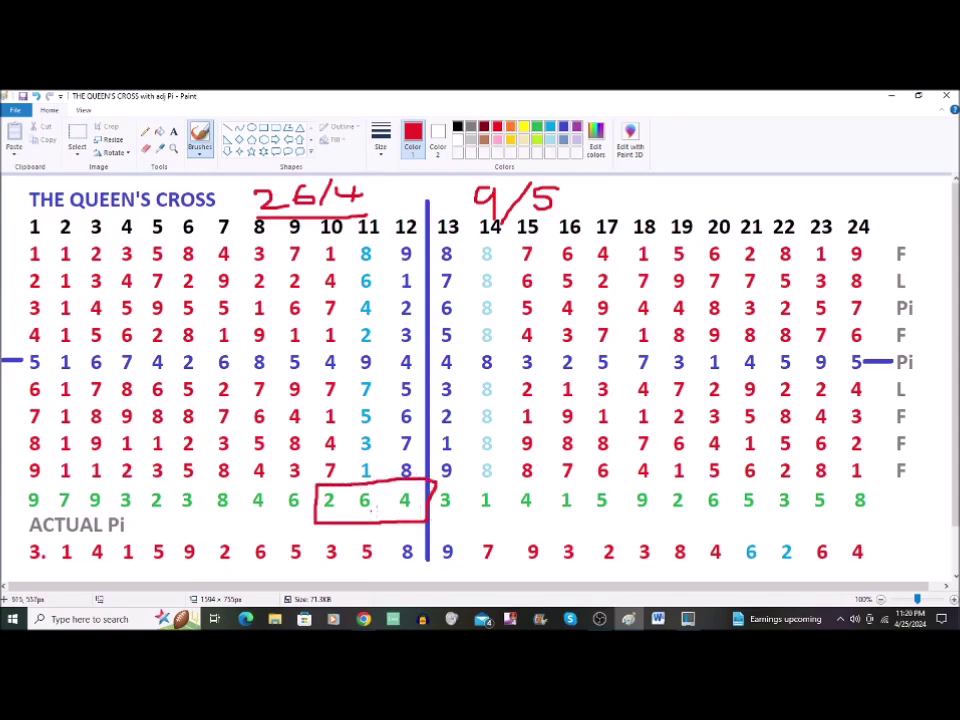
Draw a red box around the green 3 1 4 and circle the handwritten 9/5 date
{"action": "mouse_move", "coordinate": [431, 522]}
{"action": "left_mouse_down"}
{"action": "mouse_move", "coordinate": [540, 524]}
{"action": "mouse_move", "coordinate": [540, 484]}
{"action": "mouse_move", "coordinate": [432, 484]}
{"action": "left_mouse_up"}
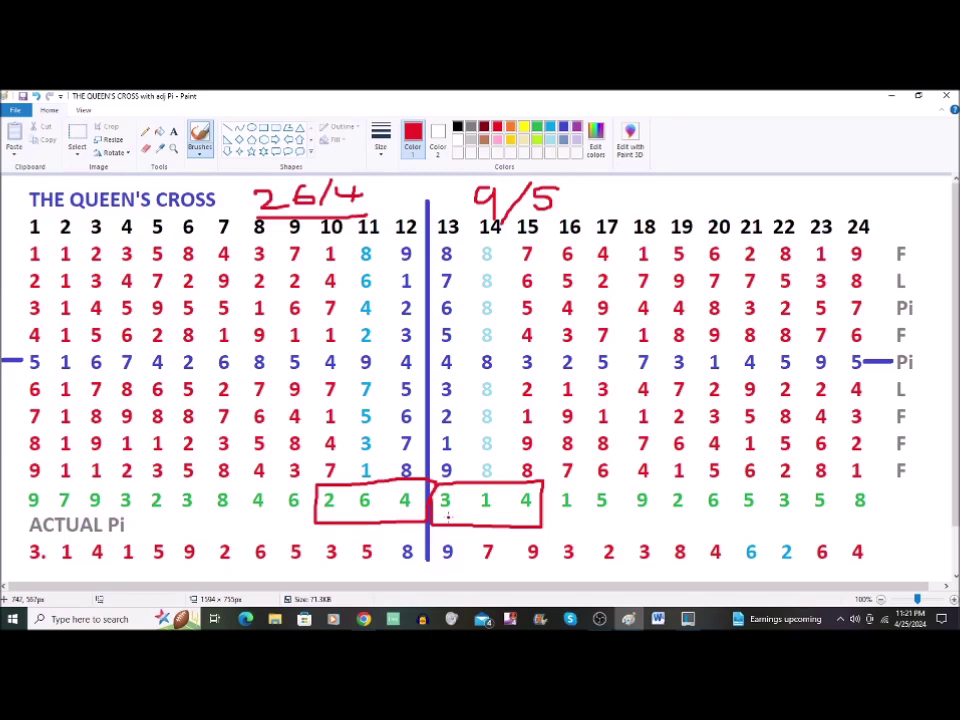
{"action": "mouse_move", "coordinate": [566, 190]}
{"action": "left_mouse_down"}
{"action": "mouse_move", "coordinate": [572, 185]}
{"action": "mouse_move", "coordinate": [480, 195]}
{"action": "mouse_move", "coordinate": [505, 246]}
{"action": "mouse_move", "coordinate": [571, 186]}
{"action": "left_mouse_up"}
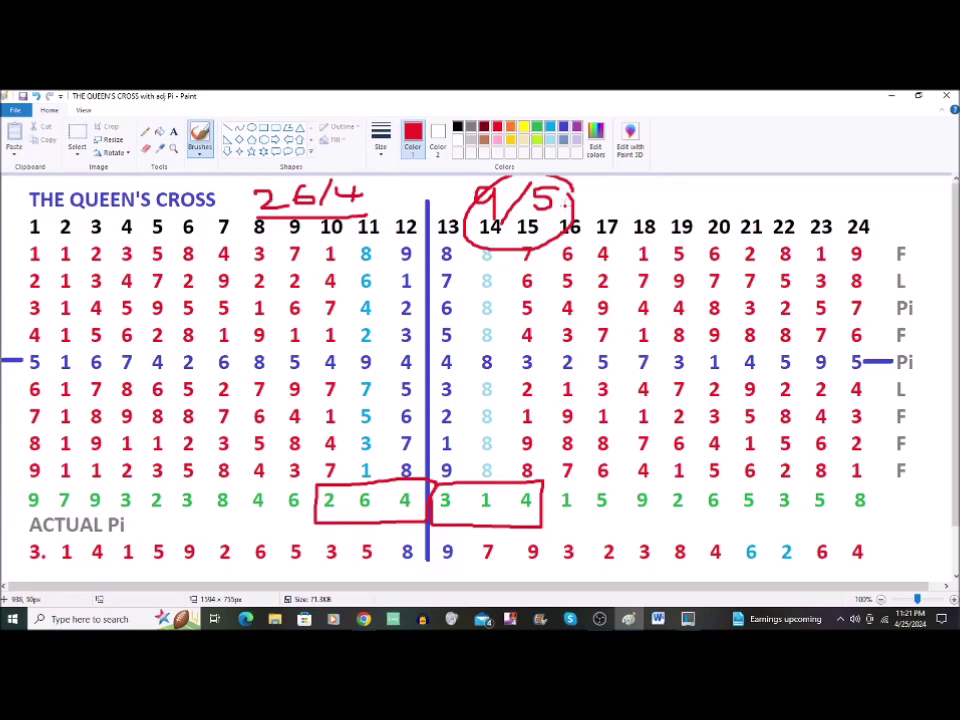
Circle green 9 7 9 3 2, slash rows 8–9 and the 6 4 box, then ring row 5's 4 8
{"action": "mouse_move", "coordinate": [162, 477]}
{"action": "left_mouse_down"}
{"action": "mouse_move", "coordinate": [167, 492]}
{"action": "mouse_move", "coordinate": [42, 481]}
{"action": "mouse_move", "coordinate": [24, 500]}
{"action": "mouse_move", "coordinate": [105, 513]}
{"action": "mouse_move", "coordinate": [166, 494]}
{"action": "mouse_move", "coordinate": [162, 512]}
{"action": "left_mouse_up"}
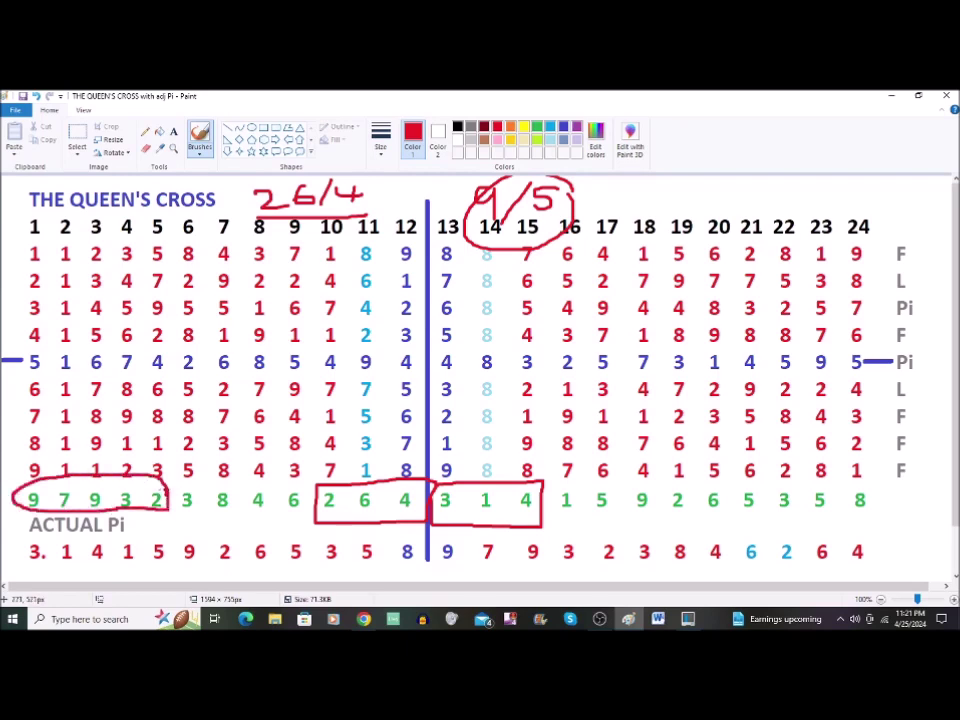
{"action": "left_click_drag", "start_coordinate": [100, 486], "coordinate": [192, 437]}
{"action": "left_click_drag", "start_coordinate": [398, 481], "coordinate": [368, 513]}
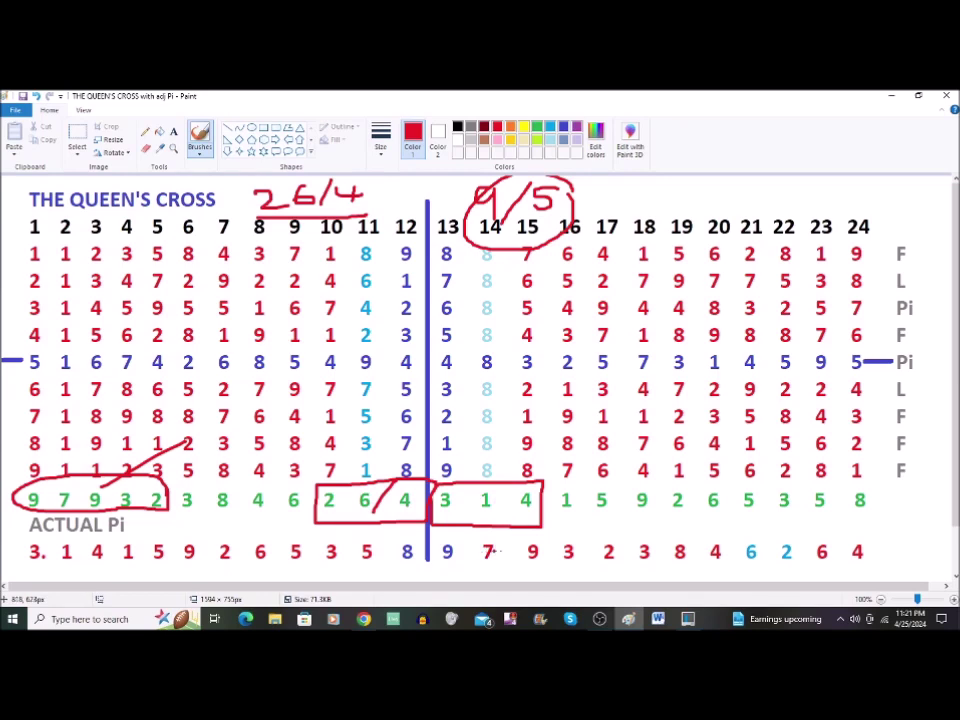
{"action": "mouse_move", "coordinate": [503, 350]}
{"action": "left_mouse_down"}
{"action": "mouse_move", "coordinate": [434, 360]}
{"action": "mouse_move", "coordinate": [442, 380]}
{"action": "mouse_move", "coordinate": [480, 383]}
{"action": "mouse_move", "coordinate": [498, 378]}
{"action": "mouse_move", "coordinate": [509, 352]}
{"action": "left_mouse_up"}
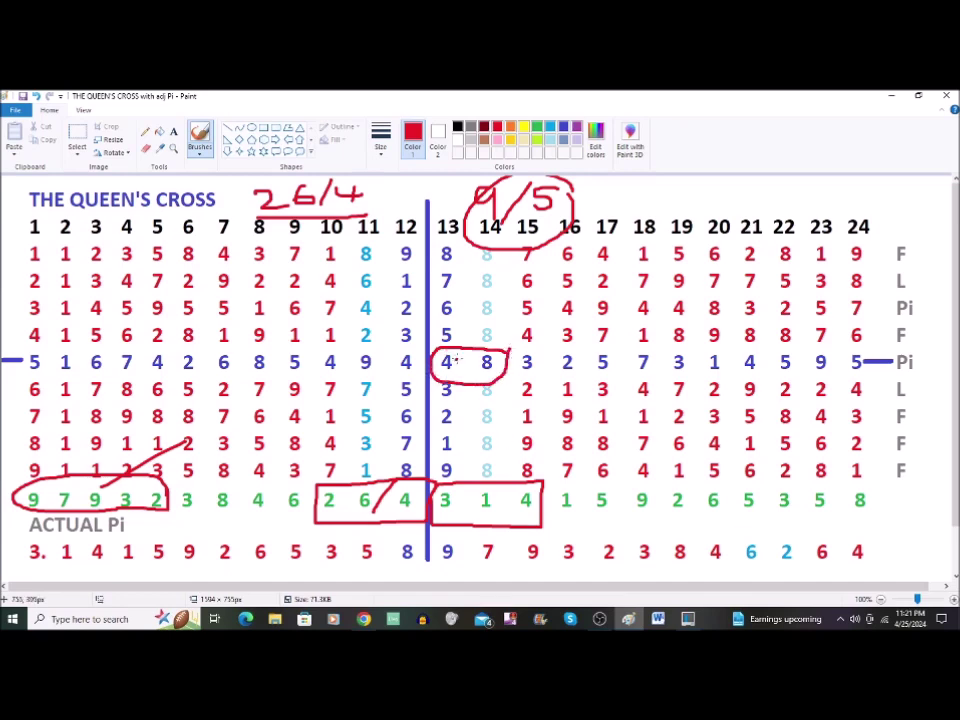
X the circled 4 8, underline row 9's start, and circle 8 4 and the divider's 8 9
{"action": "mouse_move", "coordinate": [460, 355]}
{"action": "left_mouse_down"}
{"action": "mouse_move", "coordinate": [467, 370]}
{"action": "mouse_move", "coordinate": [474, 358]}
{"action": "mouse_move", "coordinate": [458, 372]}
{"action": "left_mouse_up"}
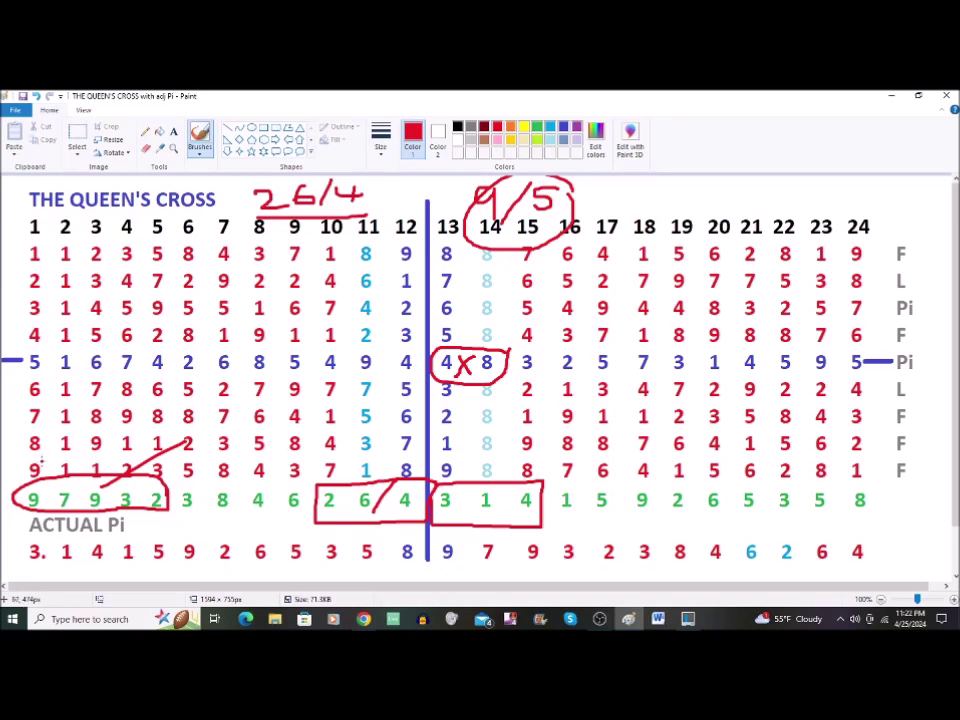
{"action": "left_click_drag", "start_coordinate": [13, 481], "coordinate": [84, 479]}
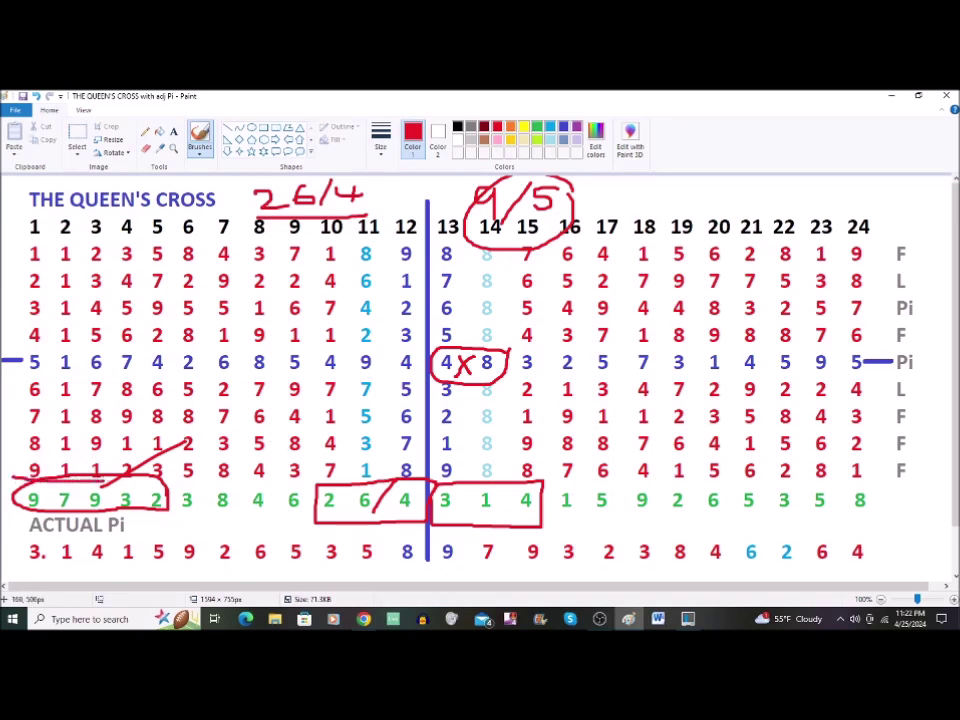
{"action": "mouse_move", "coordinate": [279, 474]}
{"action": "left_mouse_down"}
{"action": "mouse_move", "coordinate": [232, 455]}
{"action": "mouse_move", "coordinate": [208, 506]}
{"action": "mouse_move", "coordinate": [232, 522]}
{"action": "mouse_move", "coordinate": [266, 510]}
{"action": "mouse_move", "coordinate": [277, 468]}
{"action": "mouse_move", "coordinate": [233, 493]}
{"action": "left_mouse_up"}
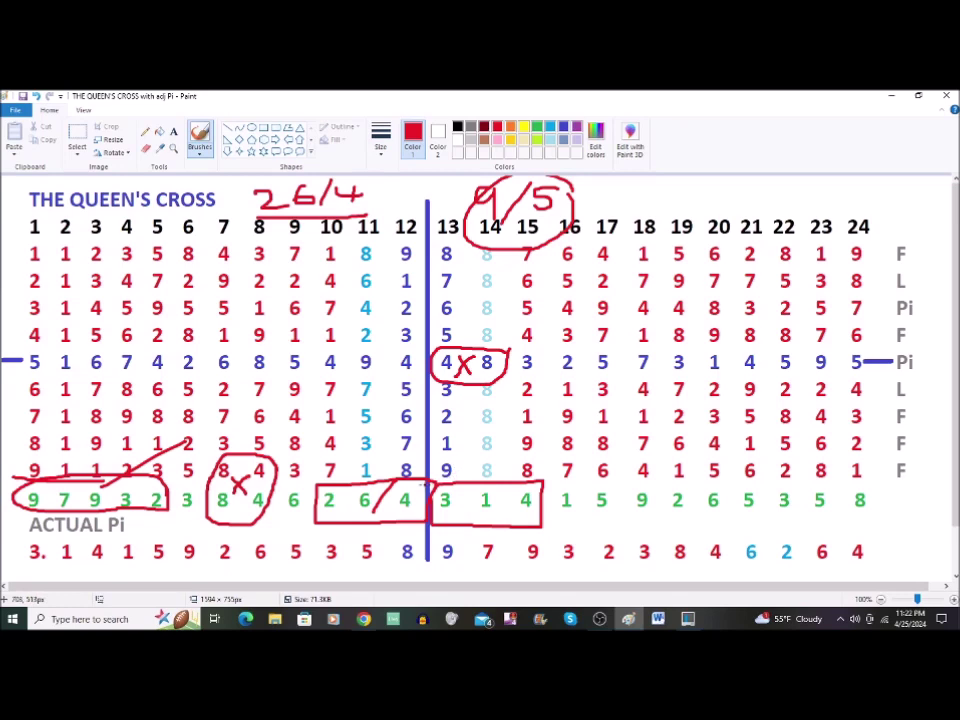
{"action": "mouse_move", "coordinate": [452, 487]}
{"action": "left_mouse_down"}
{"action": "mouse_move", "coordinate": [464, 479]}
{"action": "mouse_move", "coordinate": [462, 458]}
{"action": "mouse_move", "coordinate": [415, 453]}
{"action": "mouse_move", "coordinate": [386, 472]}
{"action": "mouse_move", "coordinate": [430, 485]}
{"action": "left_mouse_up"}
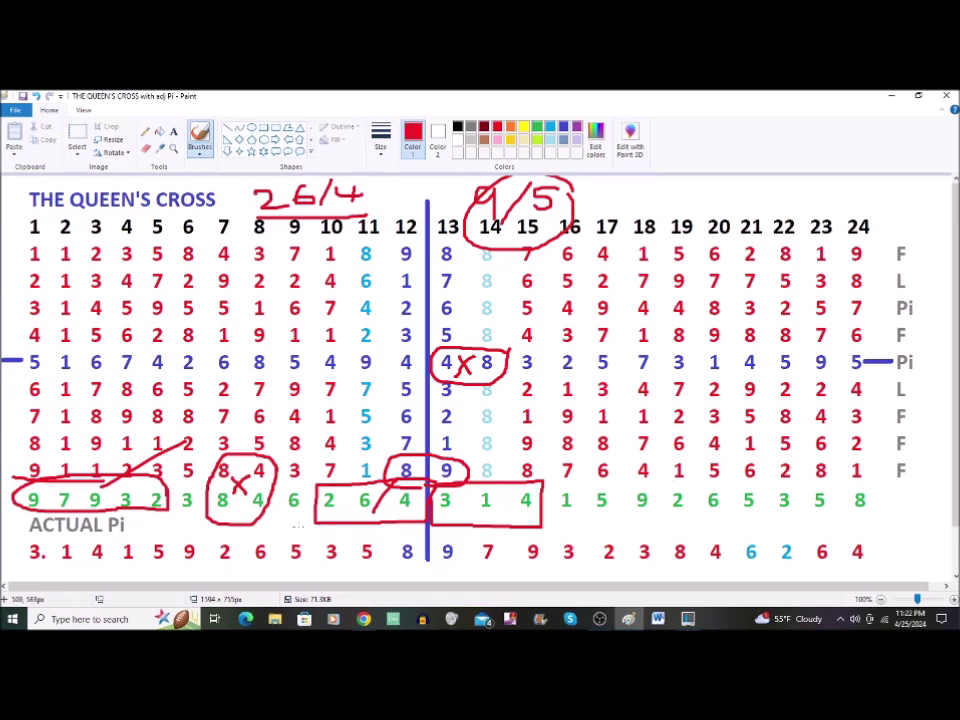
Circle the 7 1 pair under columns 10–11 in row 9 in red
{"action": "left_click_drag", "start_coordinate": [345, 458], "coordinate": [387, 453]}
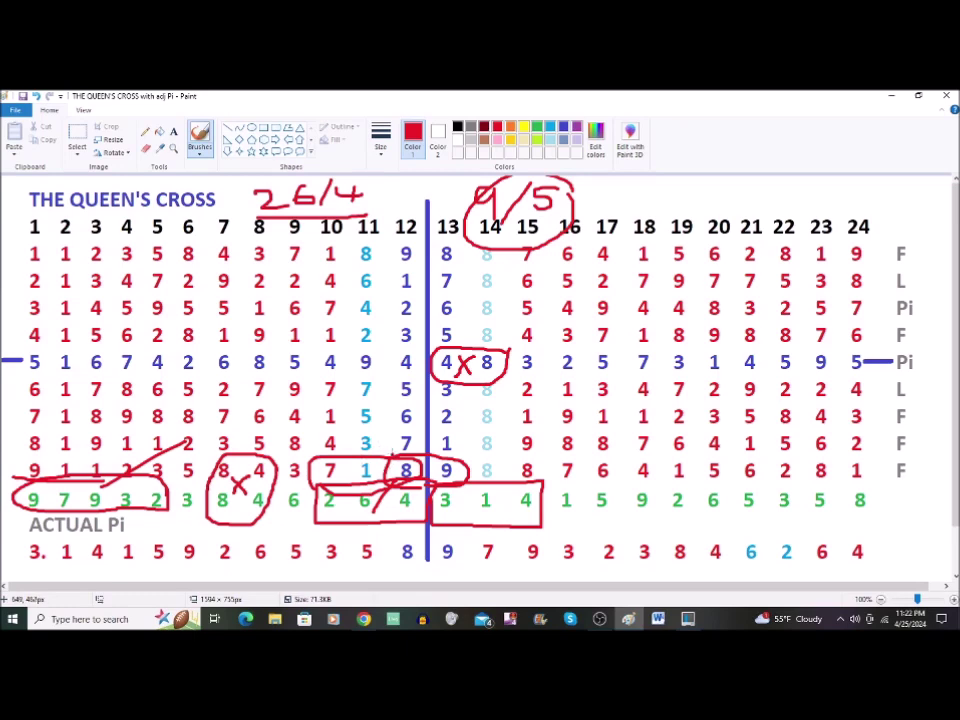
Slash diagonally in red from the column-12 7 down-left across the circled digits
{"action": "left_click_drag", "start_coordinate": [398, 441], "coordinate": [367, 478]}
{"action": "mouse_move", "coordinate": [600, 619]}
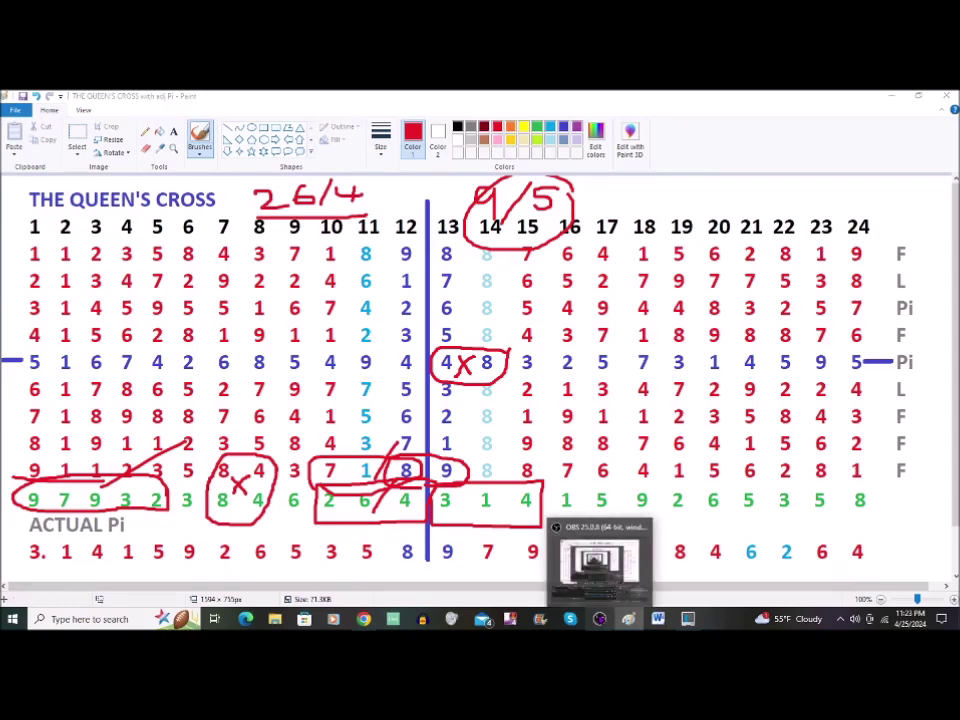